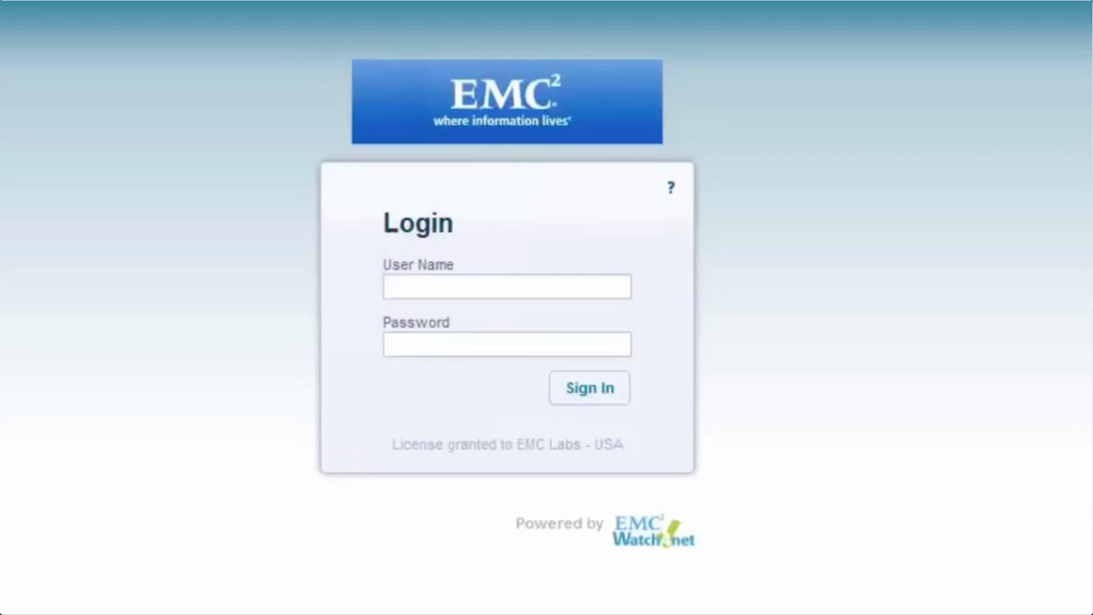
Sign in to EMC Watch4net by entering the user name and password.
click(541, 278)
text(e)
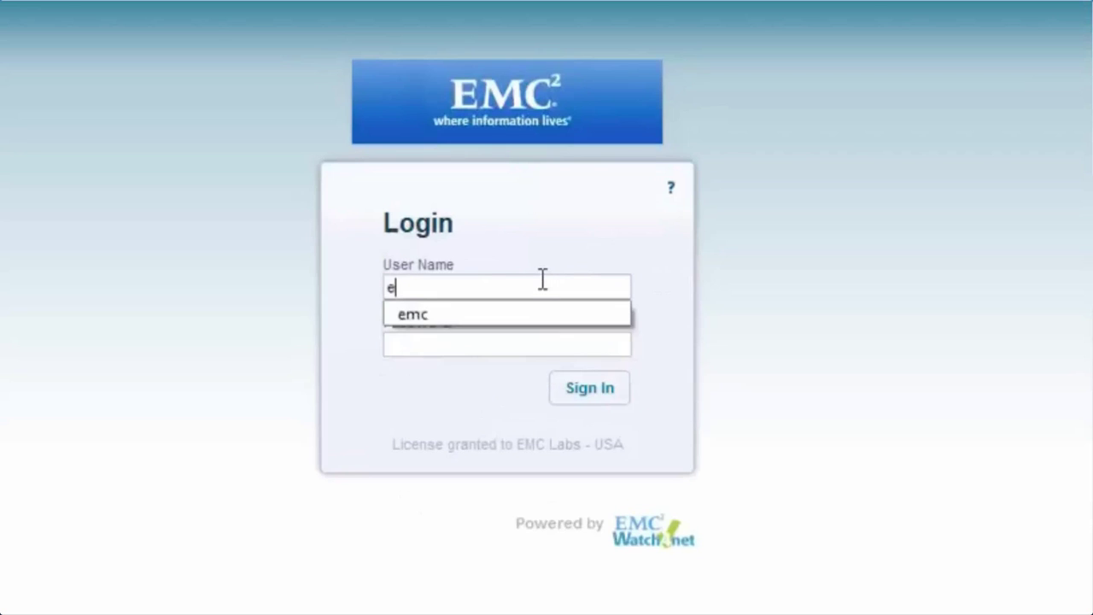
text(mc)
key(Tab)
text(emc)
key(Return)
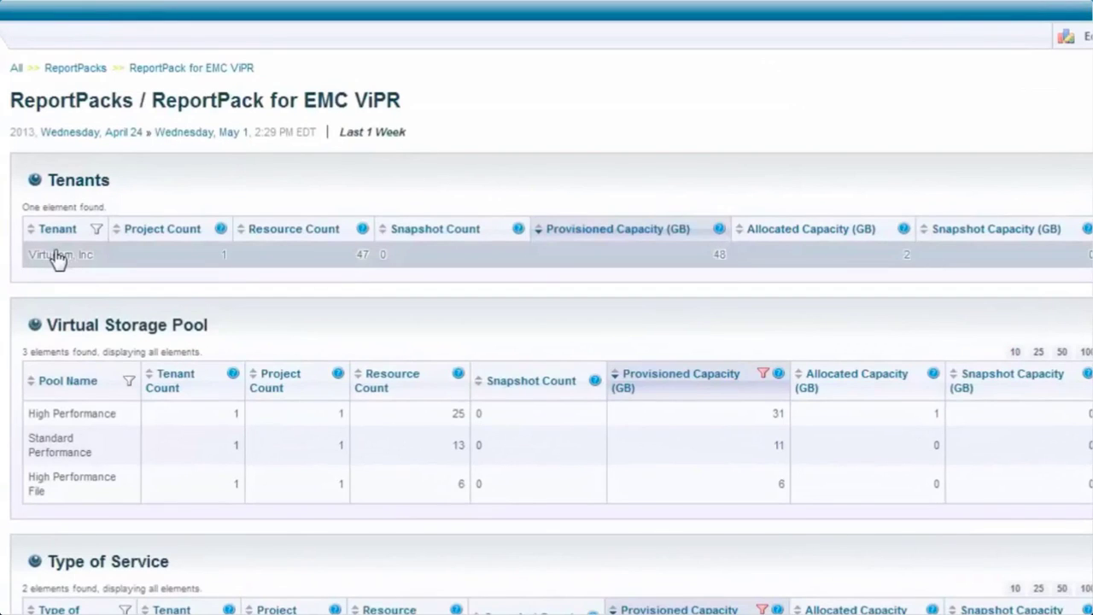
Drill from Virtucom, Inc into Engineering, sort by Resource, and open HighPerformanceVolume1.
click(57, 256)
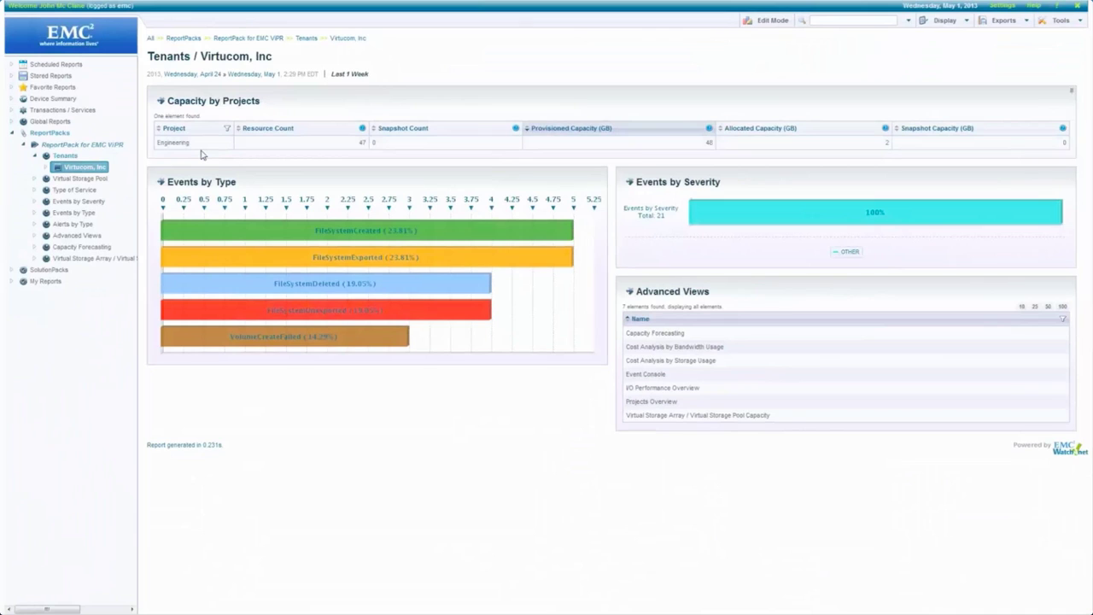
click(181, 145)
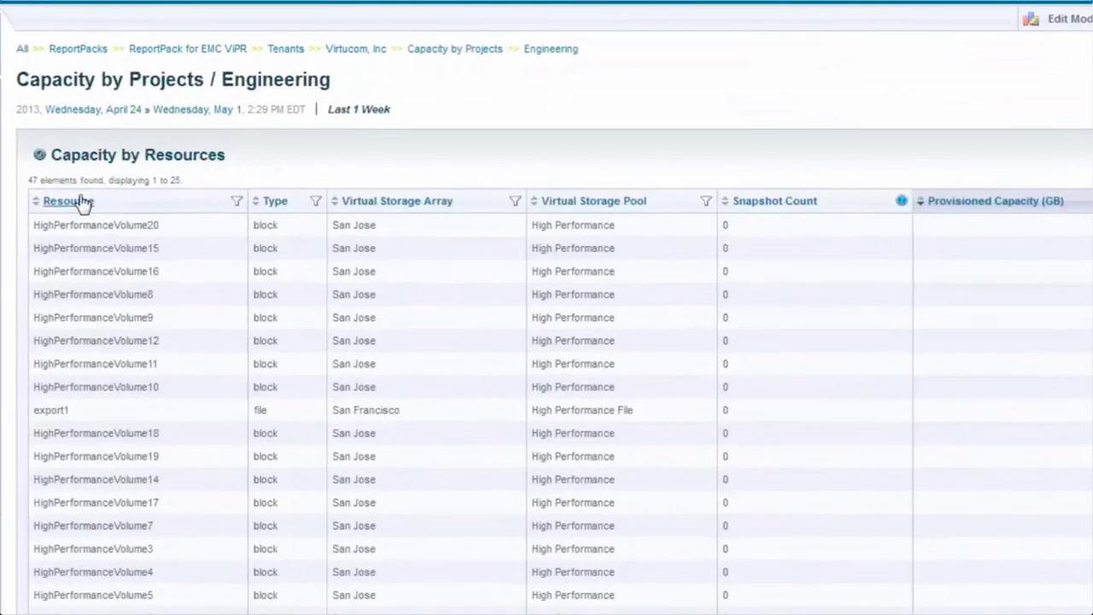
click(81, 202)
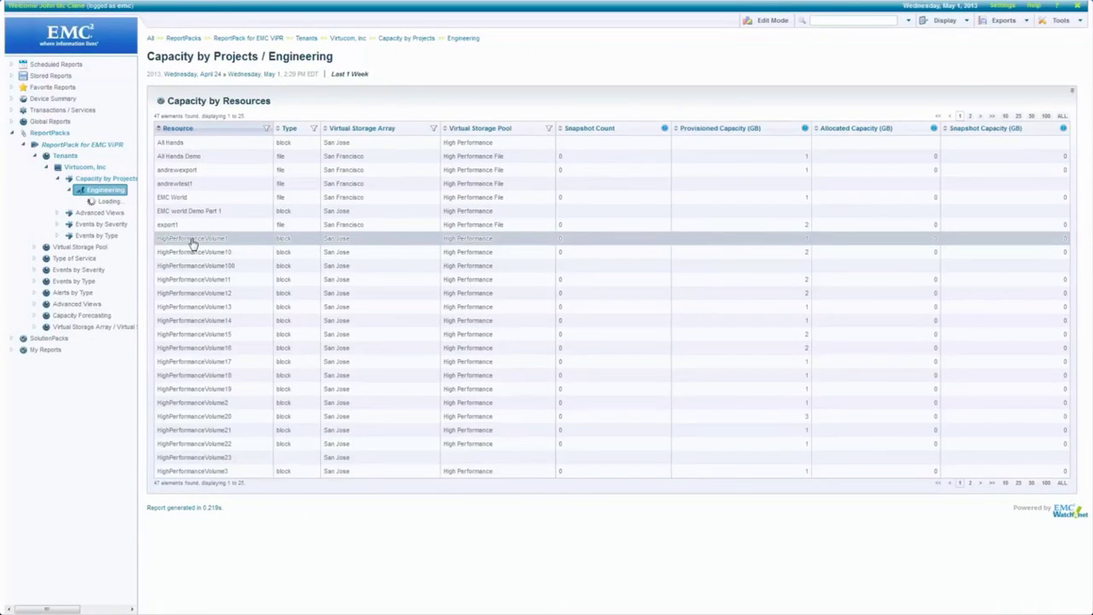
click(192, 241)
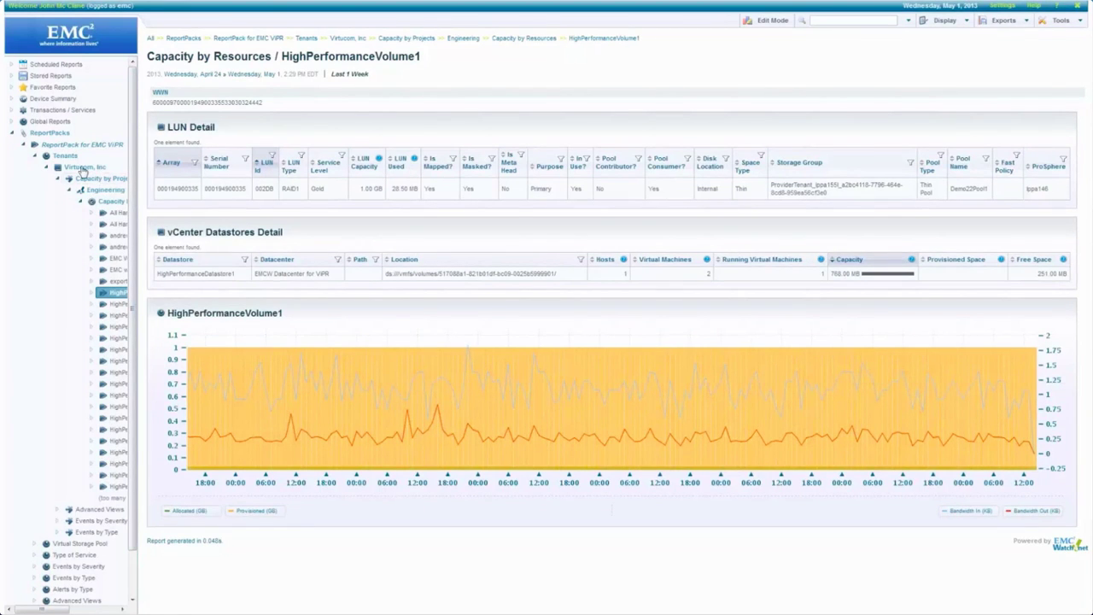
View the Virtucom, Inc Capacity Forecasting report, then return to the tenant overview.
click(84, 167)
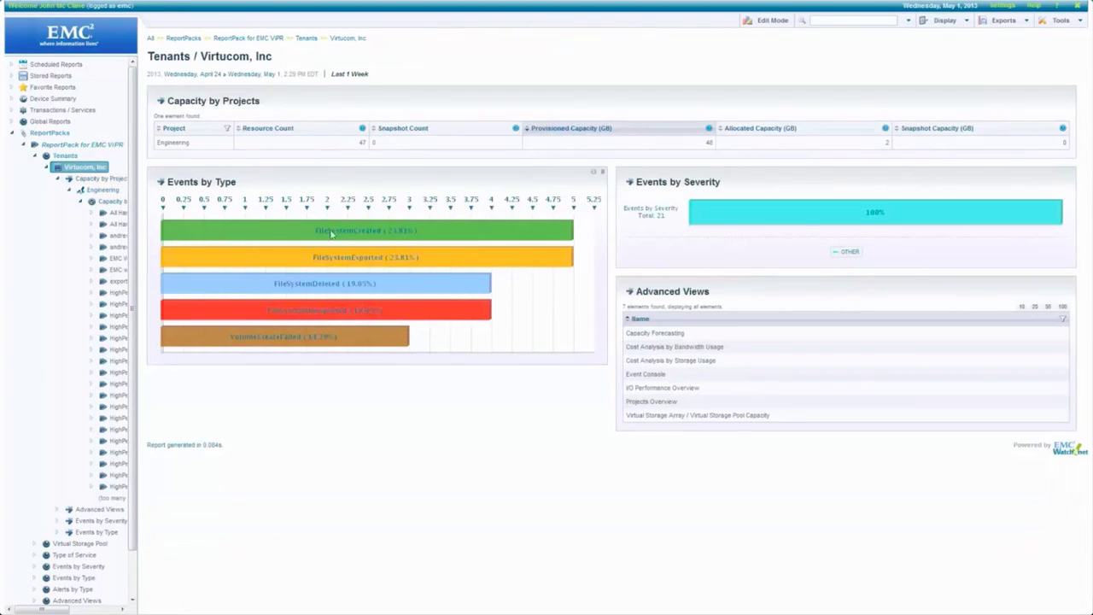
click(662, 341)
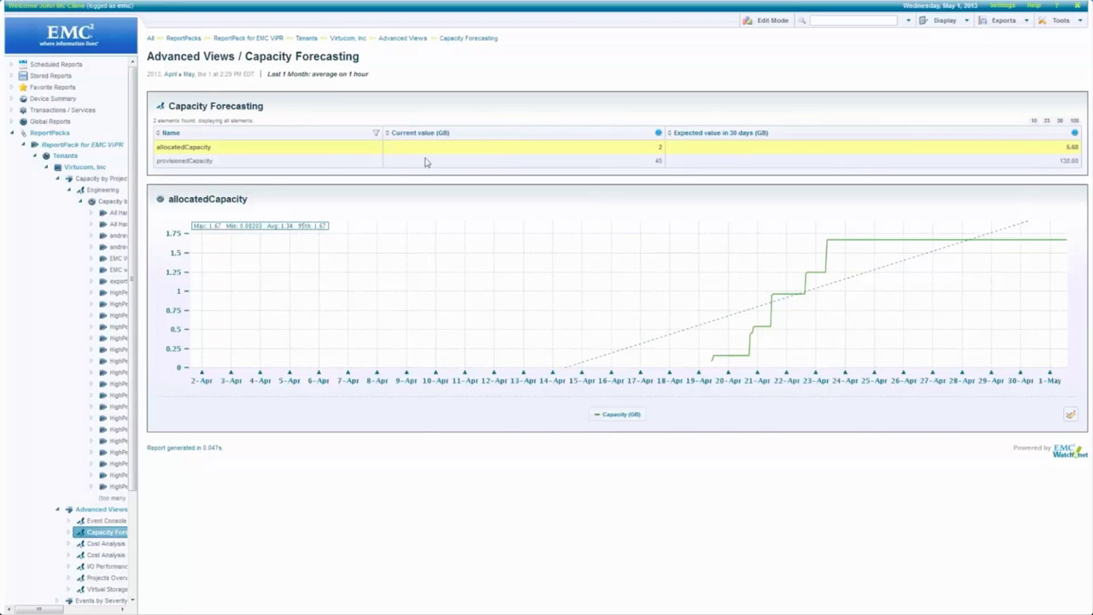
click(347, 38)
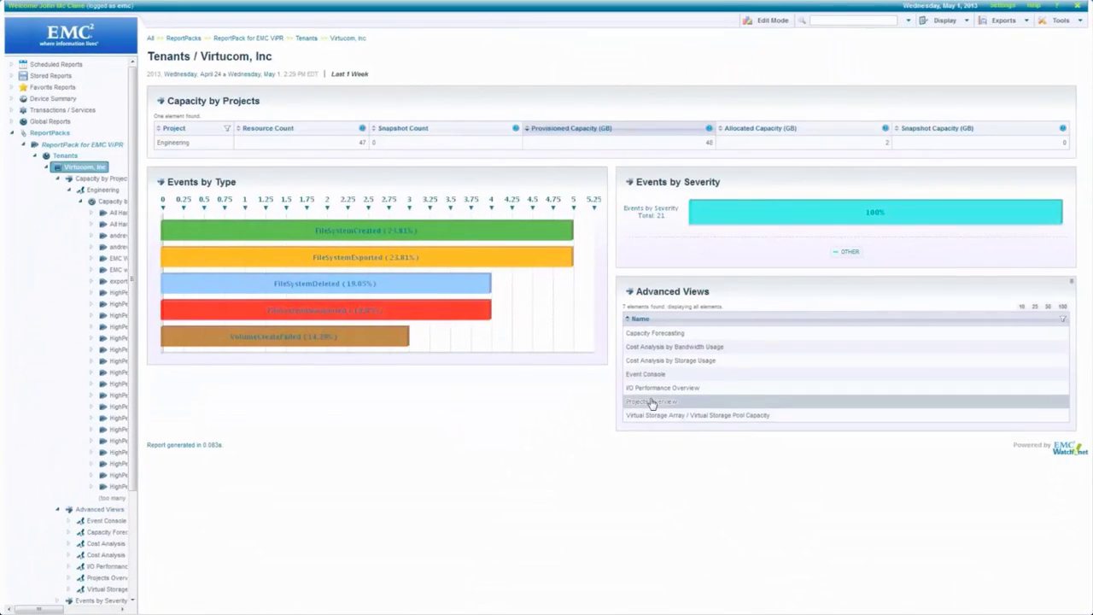
View Virtucom's Projects Overview and Cost Analysis by Storage Usage, then return to the tenant.
click(652, 402)
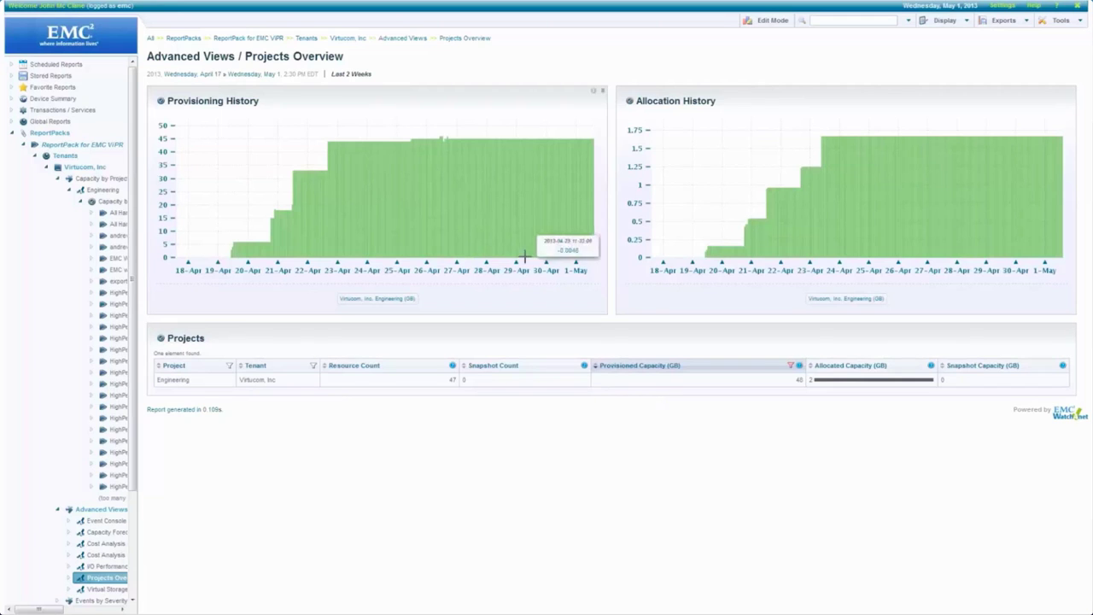
click(400, 38)
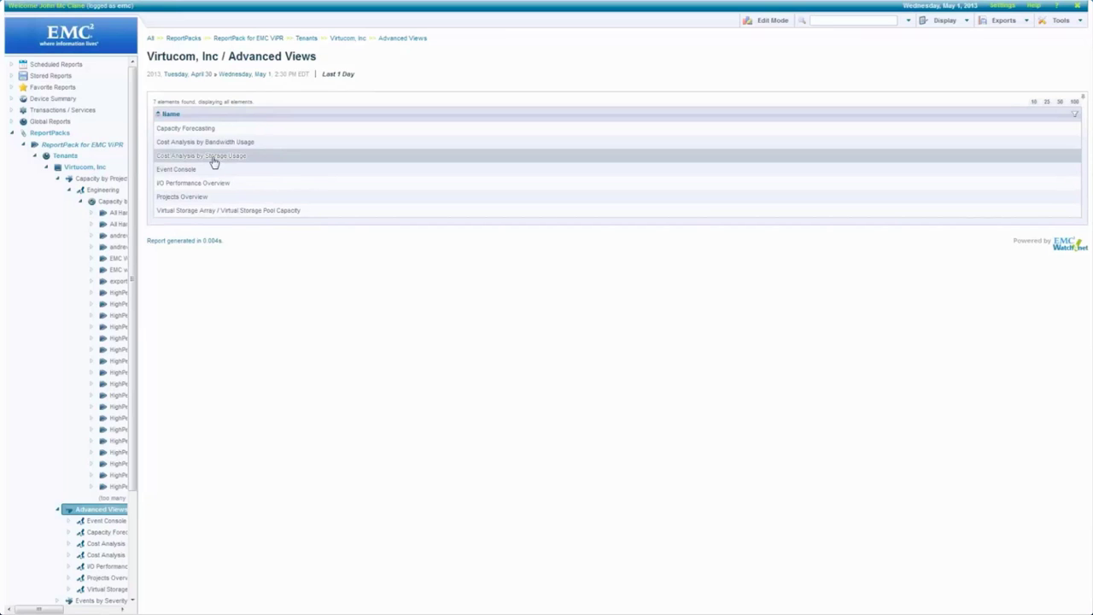
click(213, 157)
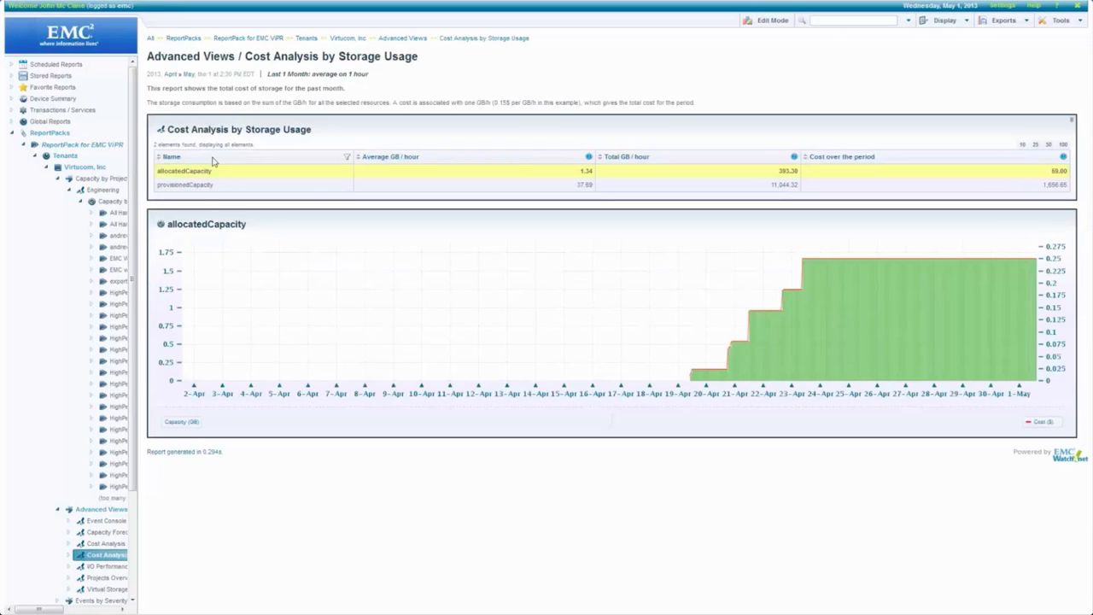
click(348, 37)
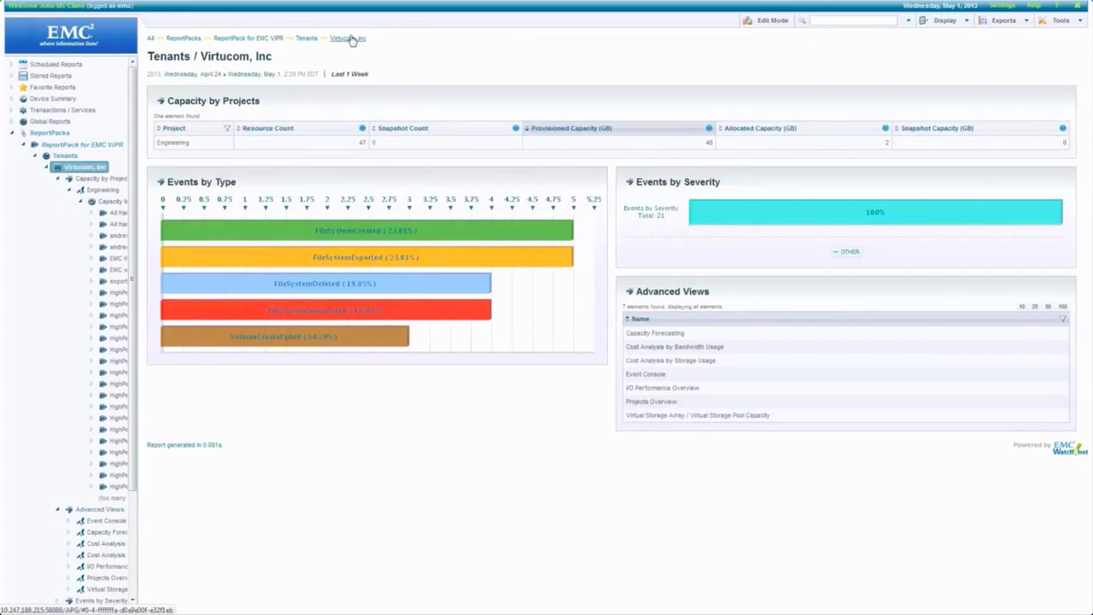
View the FileSystemCreated events report, then return to the ReportPack for EMC ViPR dashboard.
click(314, 231)
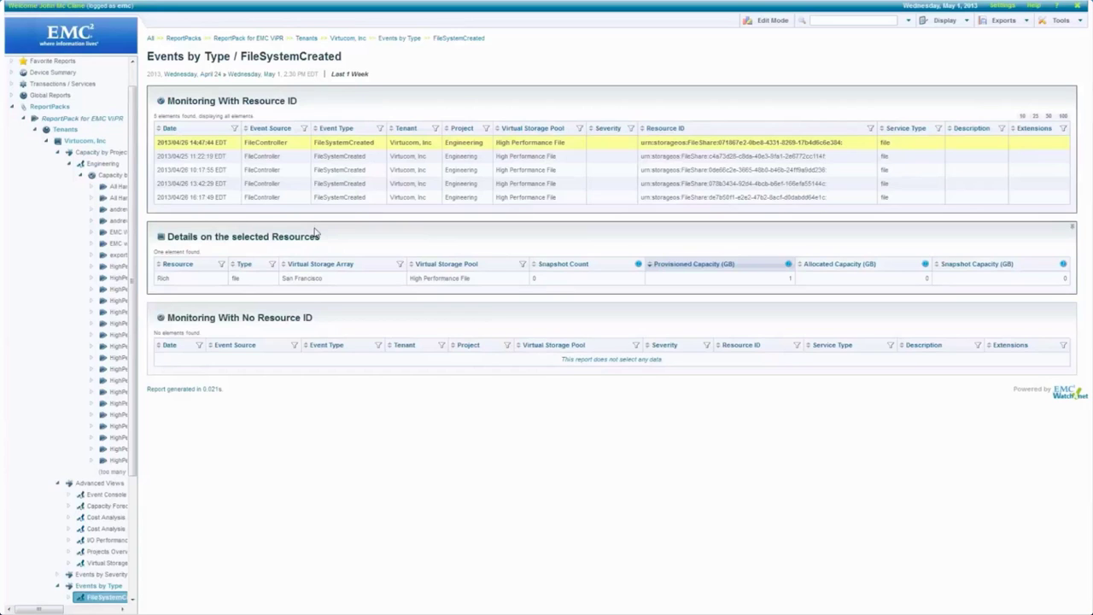
click(248, 38)
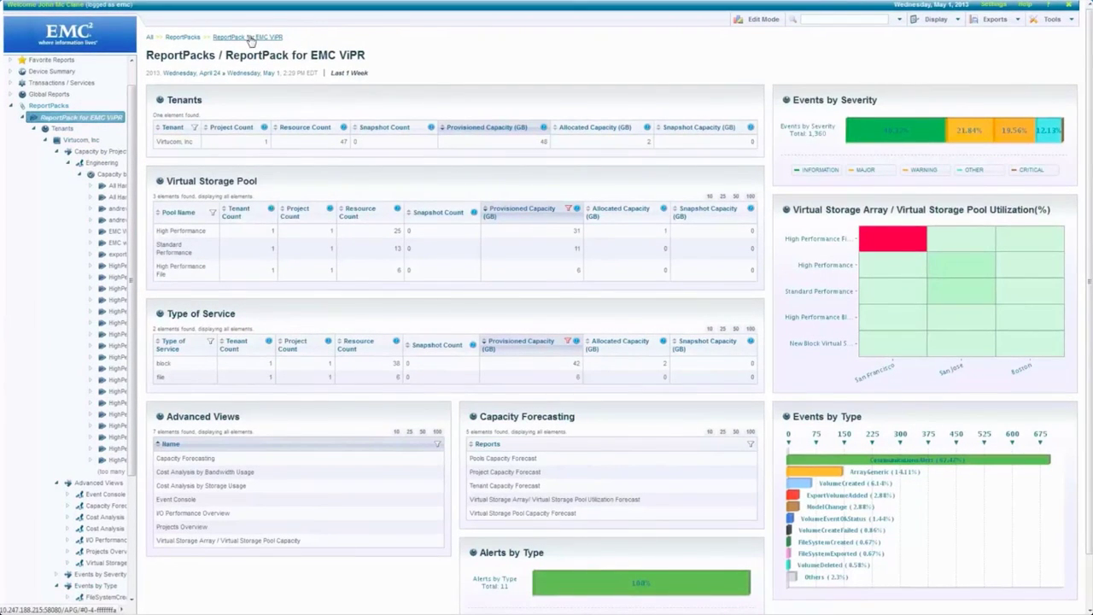
Filter the Pools Capacity Forecast by Array Type 'SYM', then clear it to show 33 pools.
click(512, 463)
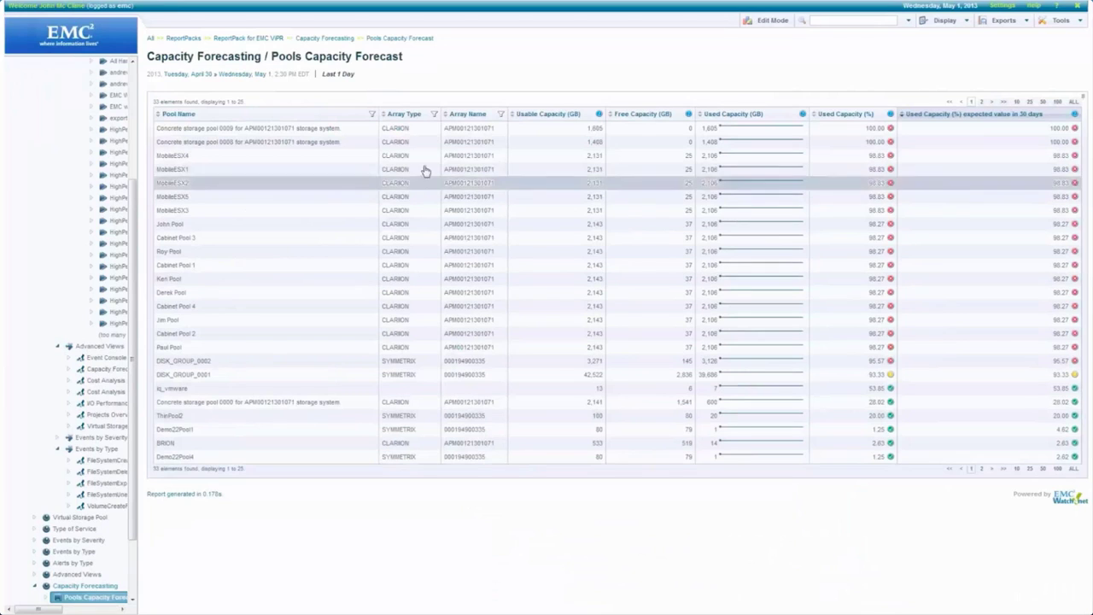
click(434, 114)
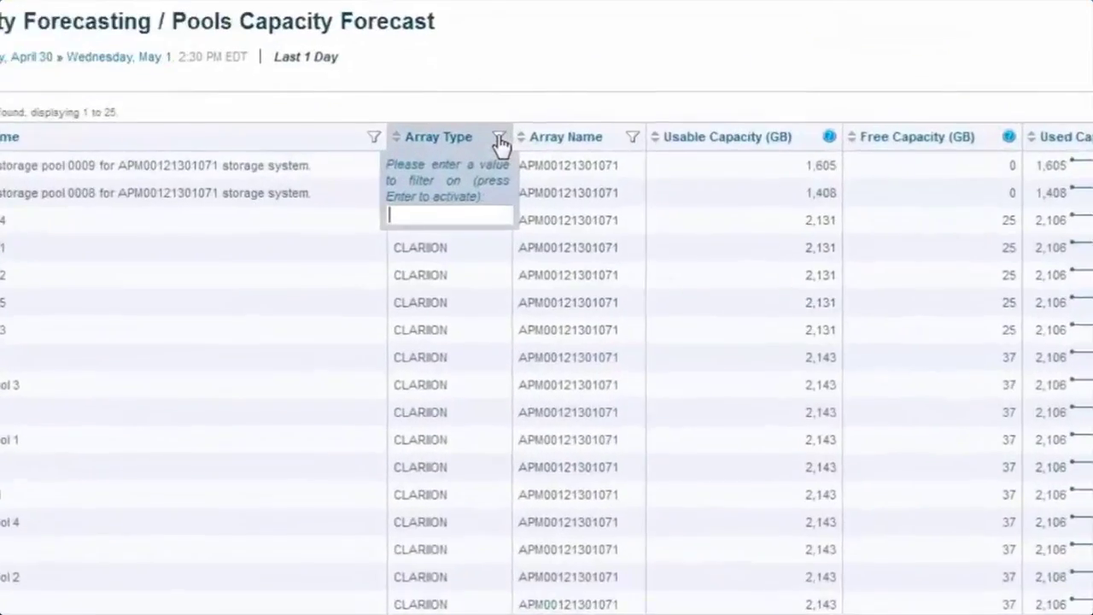
text(SYMMETRIX)
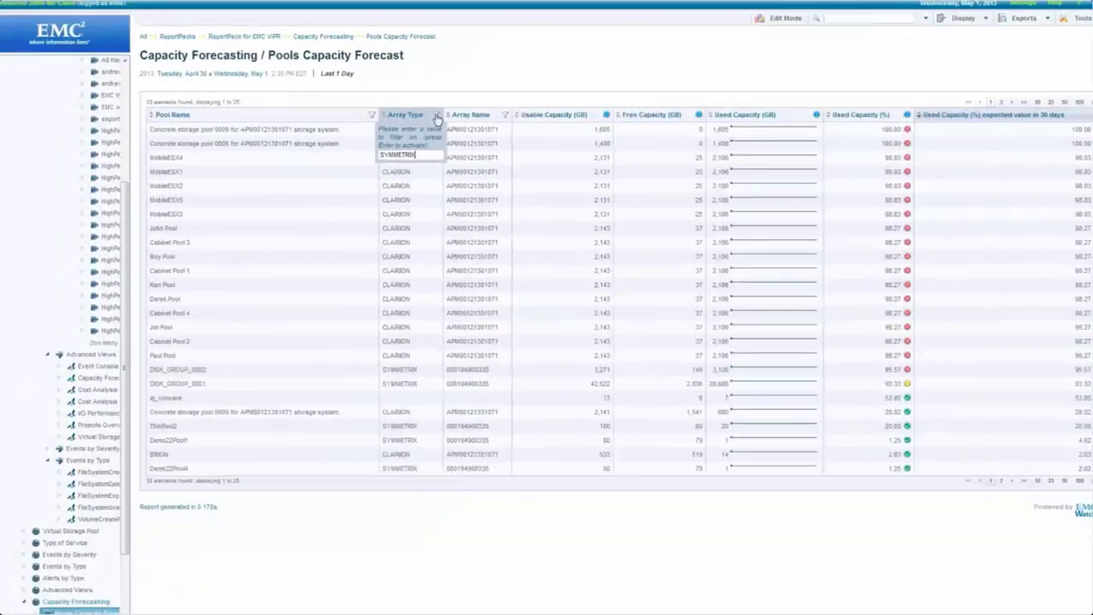
key(Return)
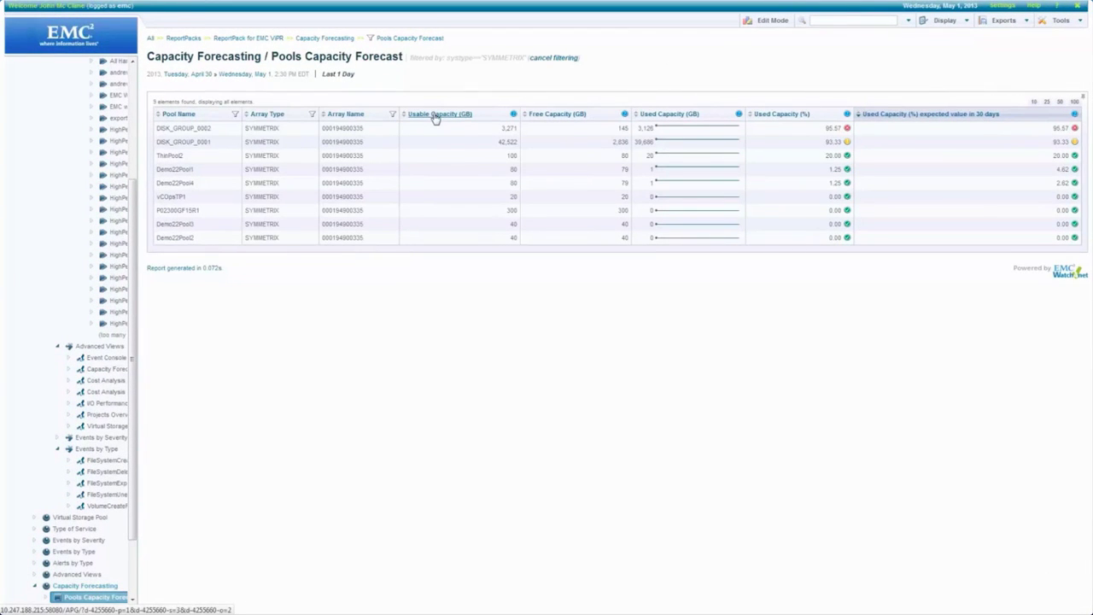
click(555, 58)
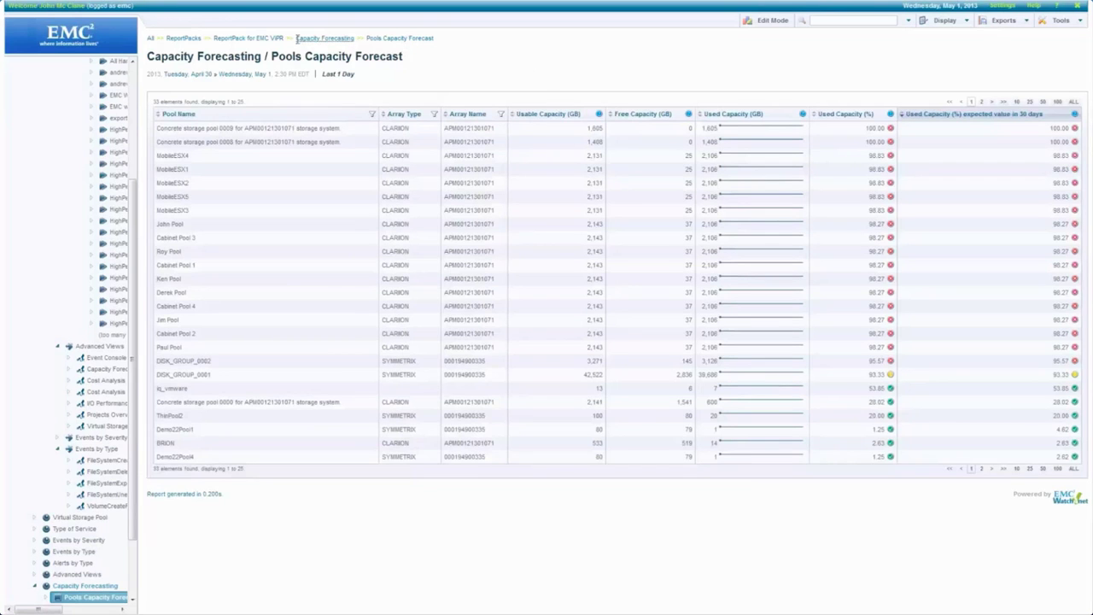
From the ViPR dashboard heatmap, open the San Jose / High Performance pool utilization report.
click(266, 38)
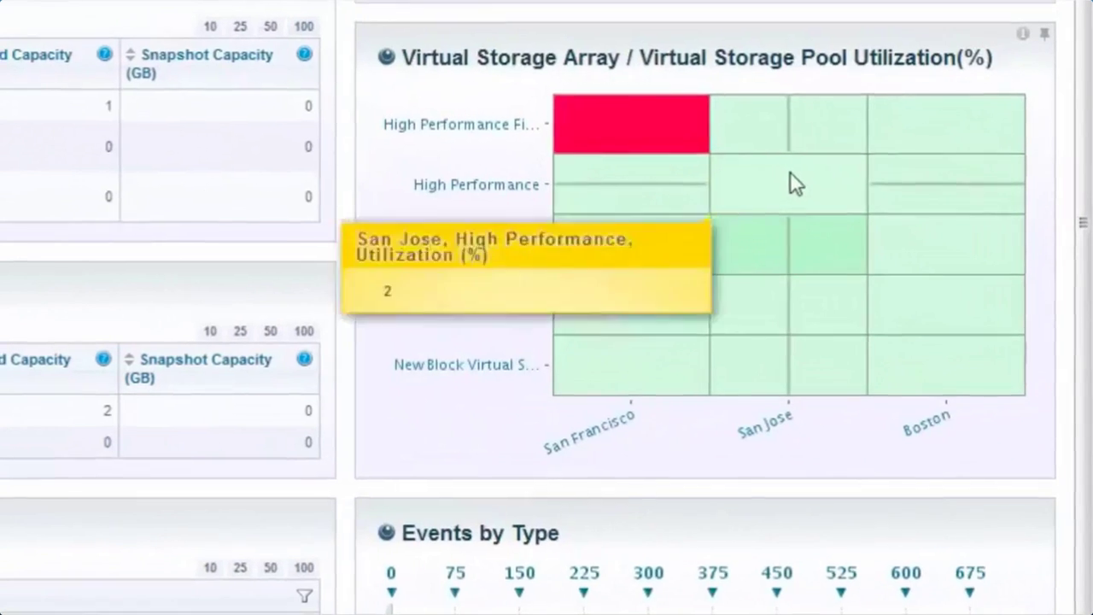
click(789, 171)
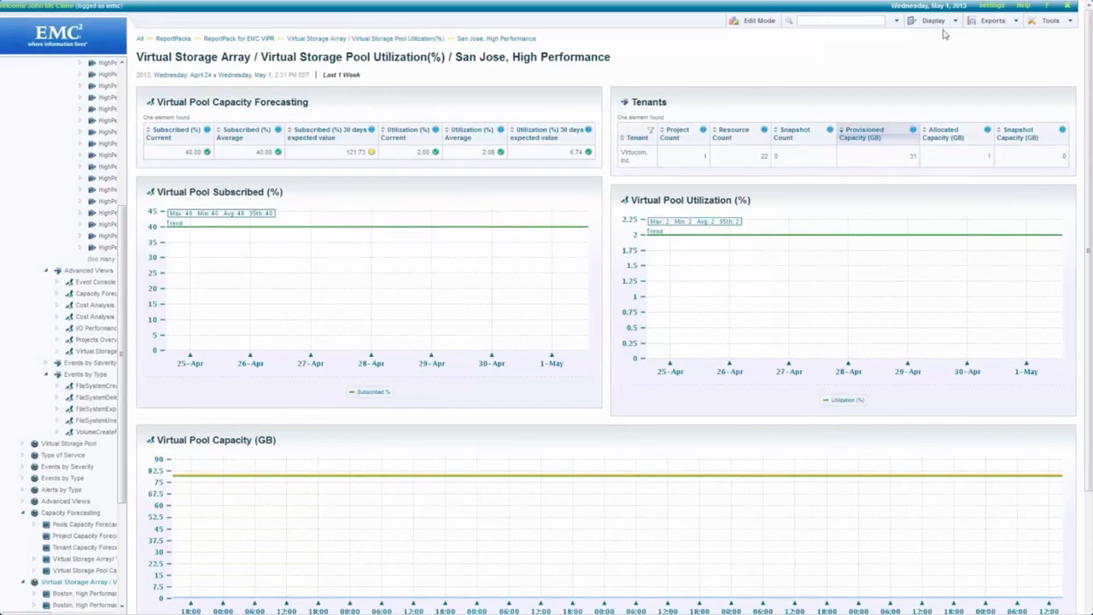
Set the San Jose, High Performance report's Display range to the last 2 weeks and open Tools.
click(935, 21)
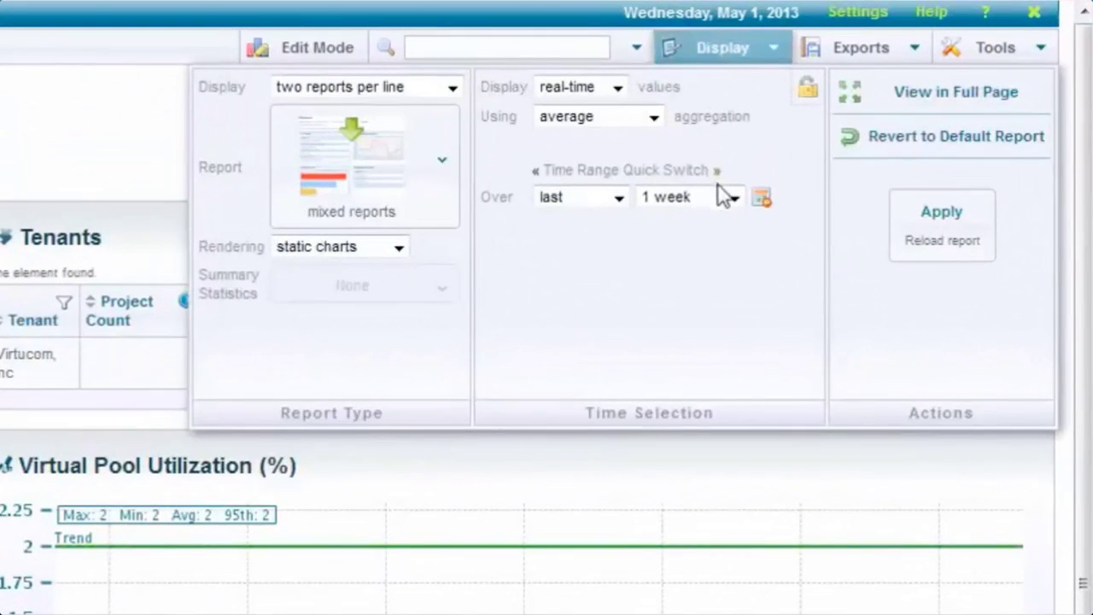
click(732, 197)
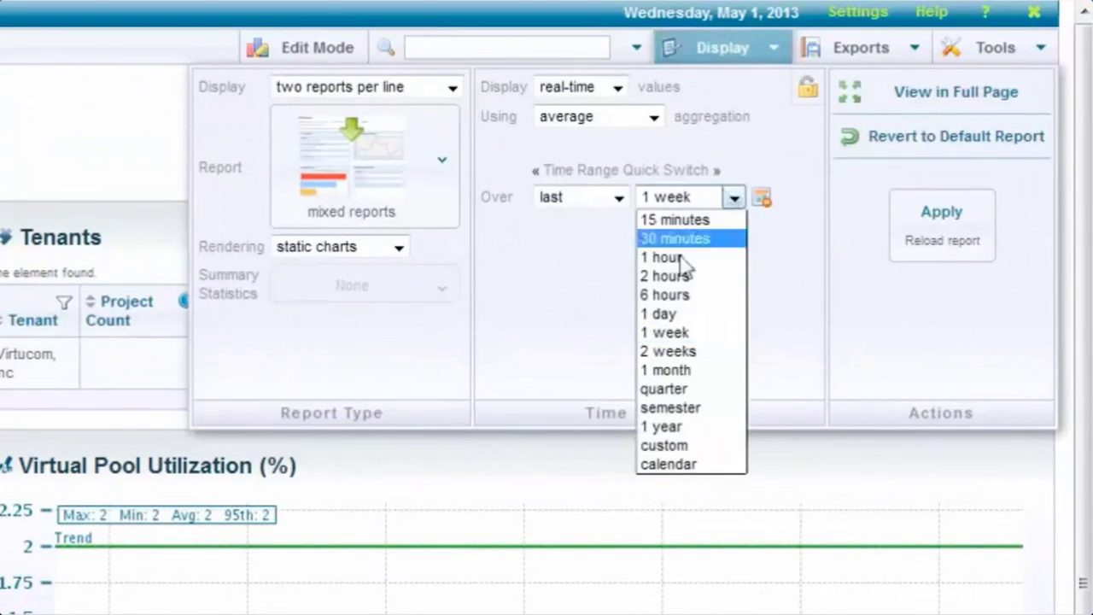
click(657, 350)
click(940, 229)
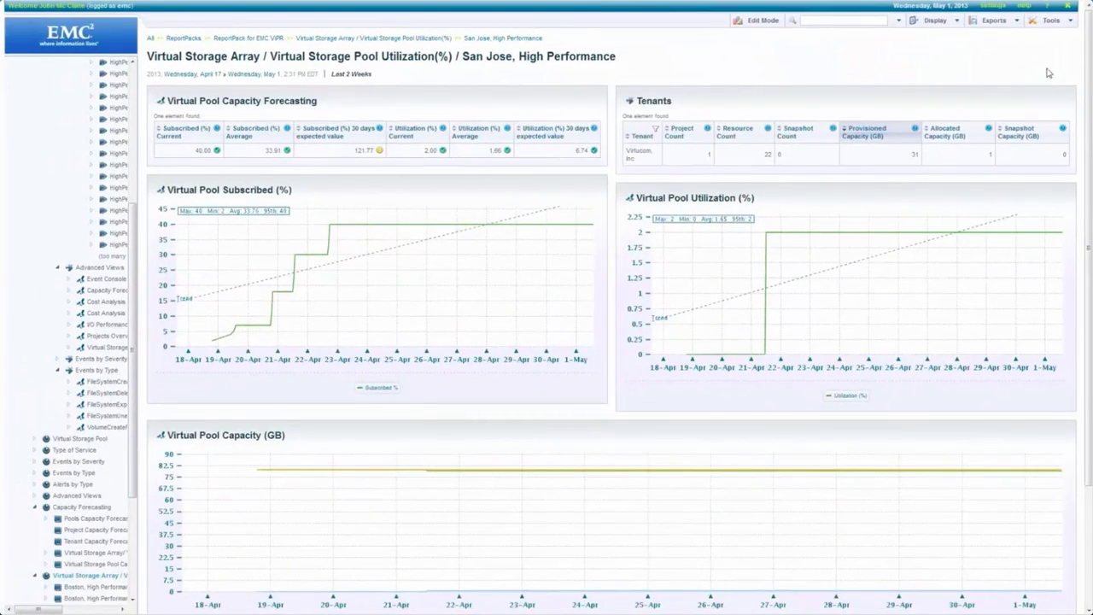
click(1056, 23)
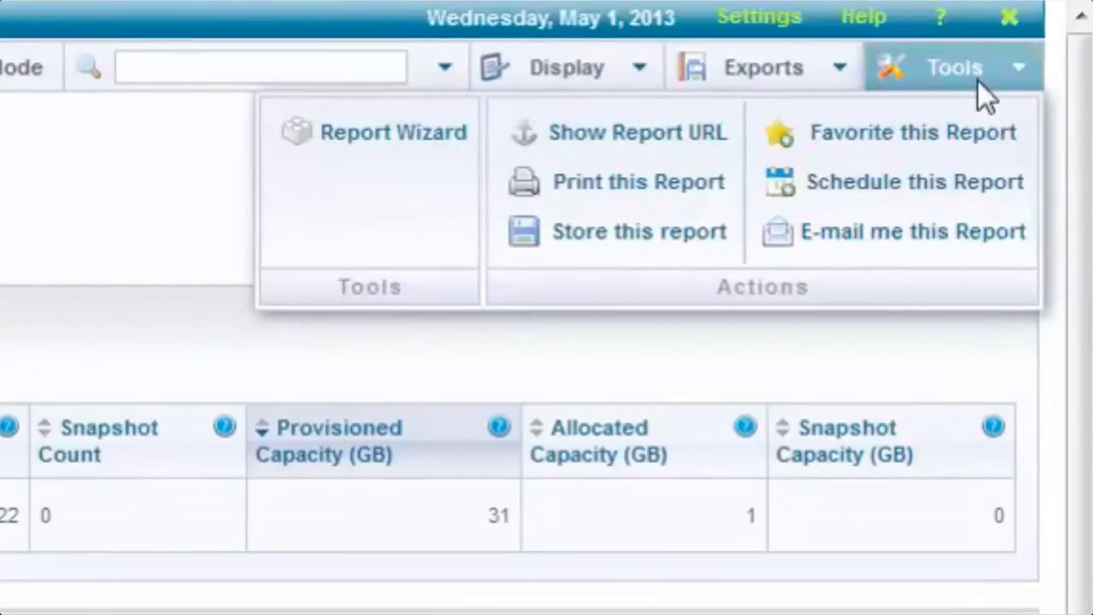